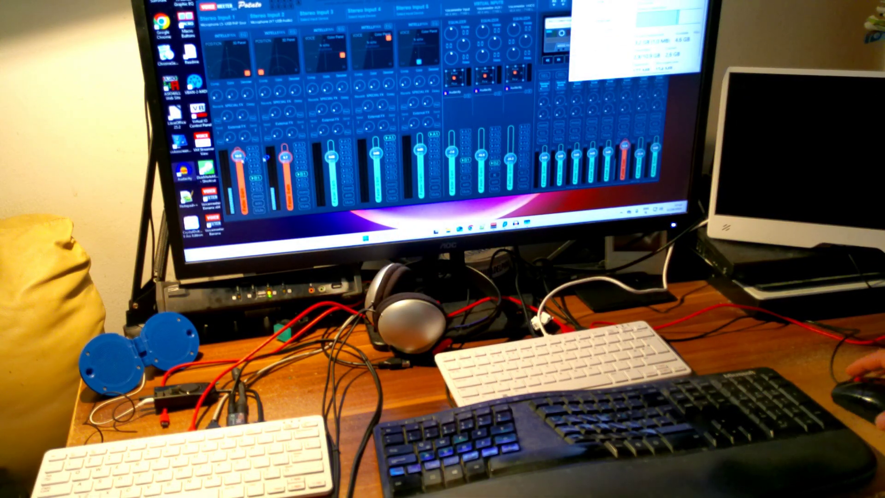
Step: Switch from the Voicemeeter Potato mixer to the Audacity recording window
{"action": "key", "text": "alt+Tab"}
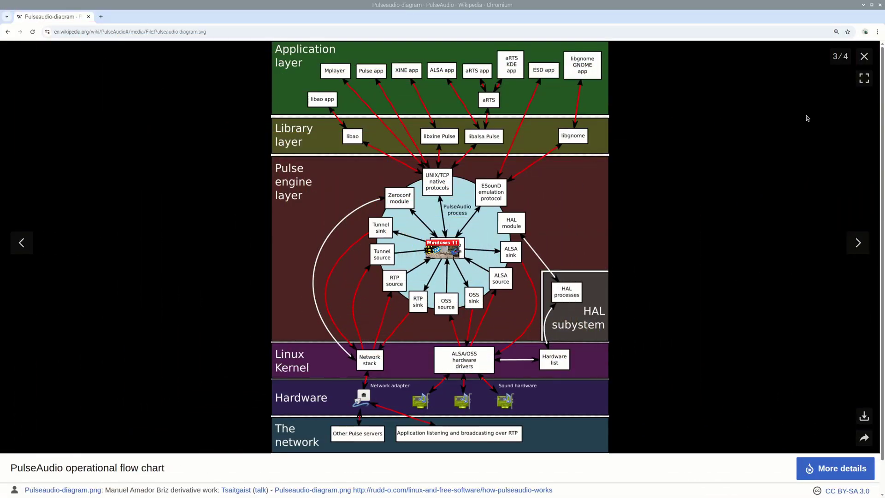
Step: View the fourth PulseAudio diagram (Linux kernel daemons), close the viewer and scroll down the article
{"action": "left_click", "coordinate": [859, 243]}
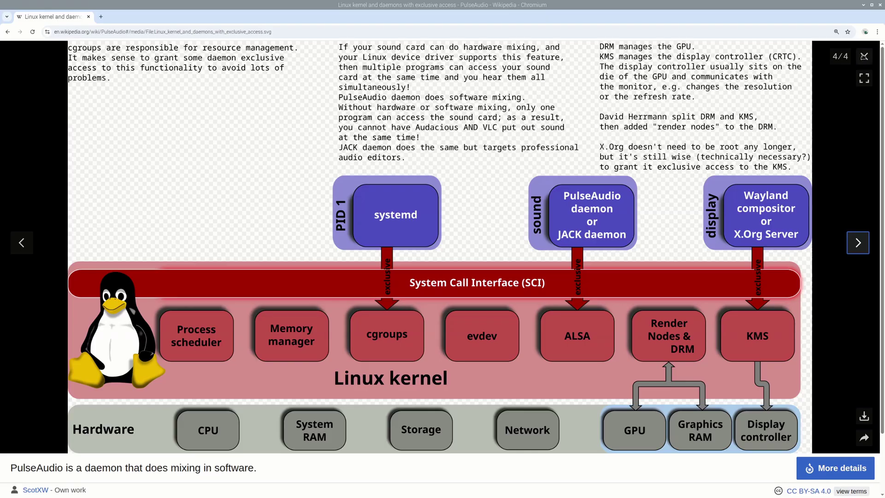
{"action": "key", "text": "Escape"}
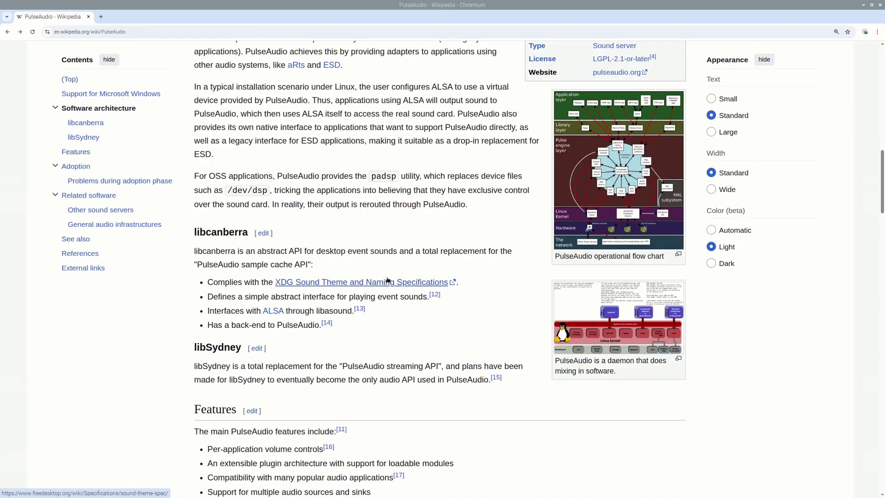
{"action": "scroll", "coordinate": [388, 280], "scroll_direction": "down", "scroll_amount": 5}
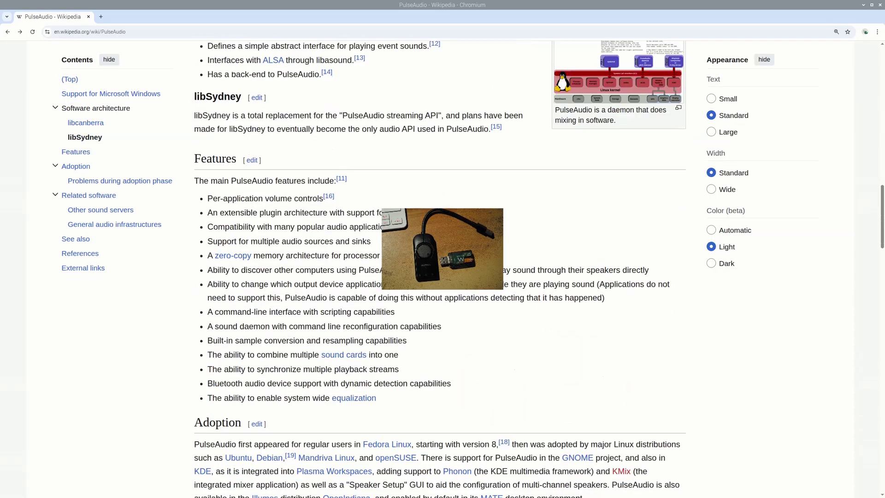
{"action": "scroll", "coordinate": [387, 280], "scroll_direction": "down", "scroll_amount": 15}
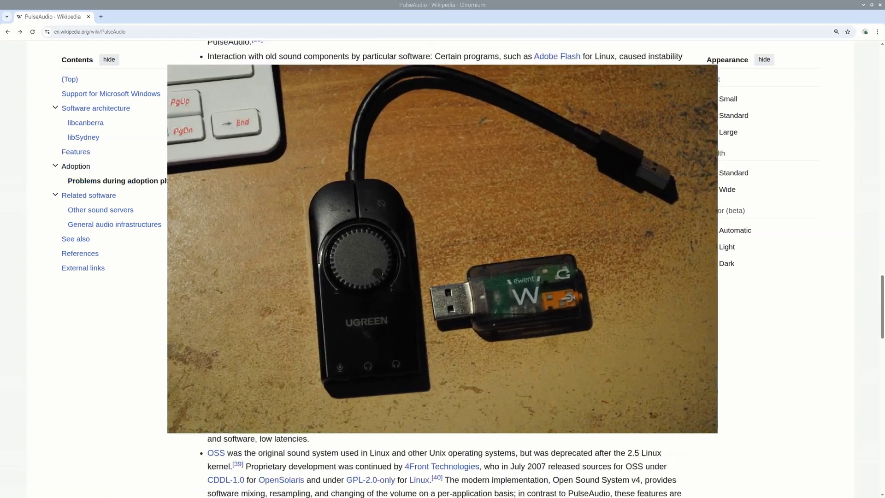
{"action": "scroll", "coordinate": [387, 280], "scroll_direction": "down", "scroll_amount": 20}
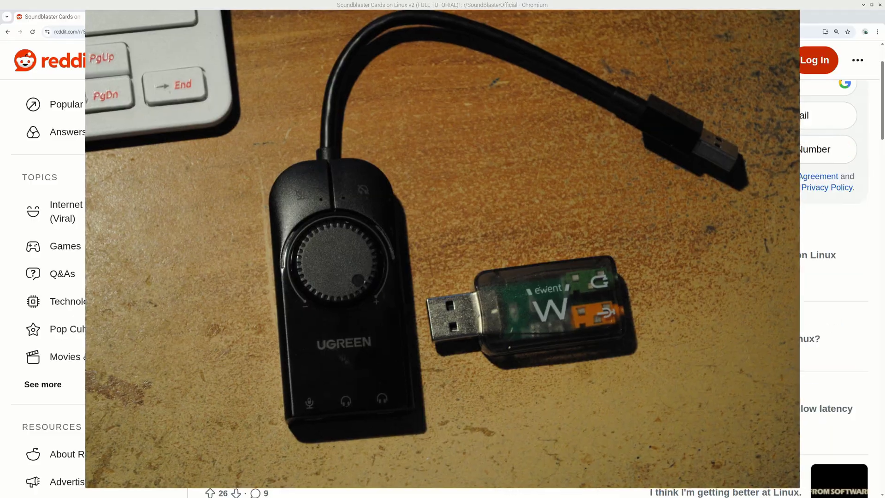
{"action": "scroll", "coordinate": [756, 277], "scroll_direction": "down", "scroll_amount": 3}
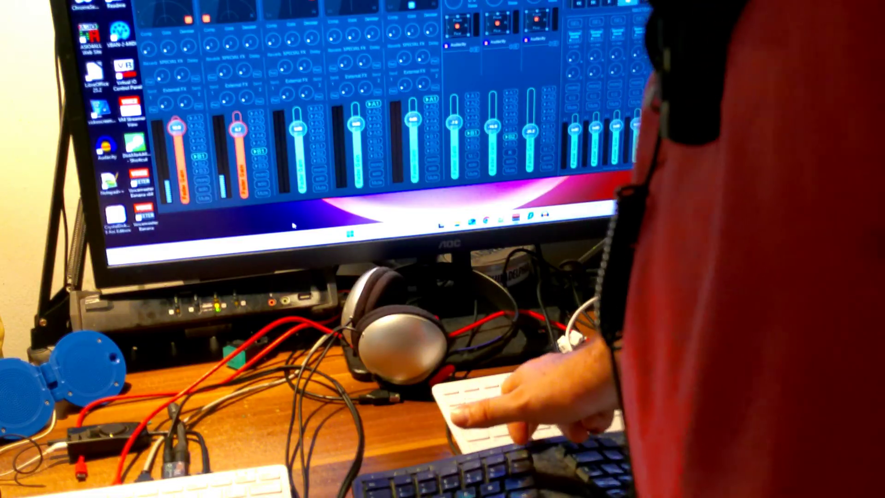
Step: Bring up the Windows Start menu to launch Voicemeeter over the Audacity recording
{"action": "key", "text": "super"}
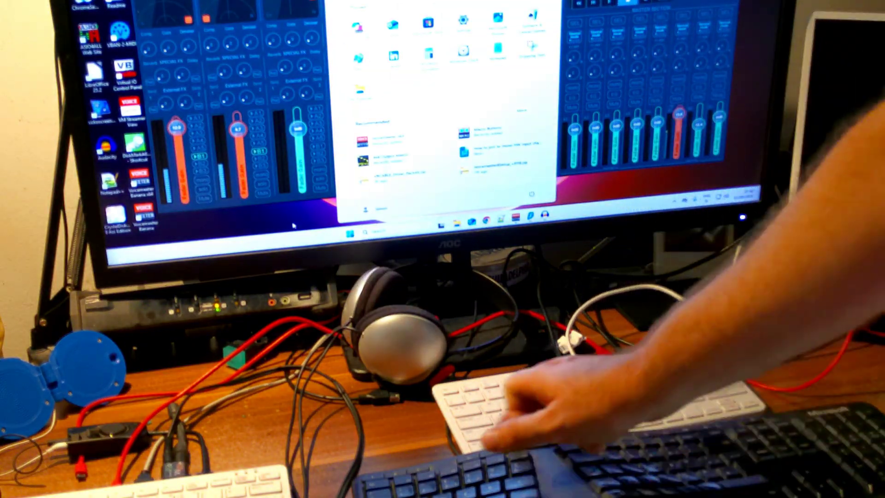
{"action": "key", "text": "super"}
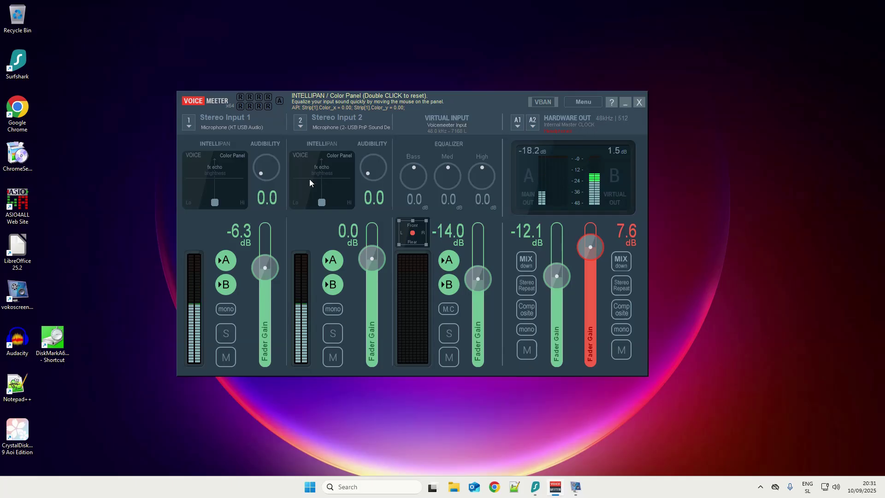
Step: Drag output bus B down to -7.4 dB and bus A up to 4.5 dB
{"action": "left_click_drag", "start_coordinate": [585, 252], "coordinate": [553, 267]}
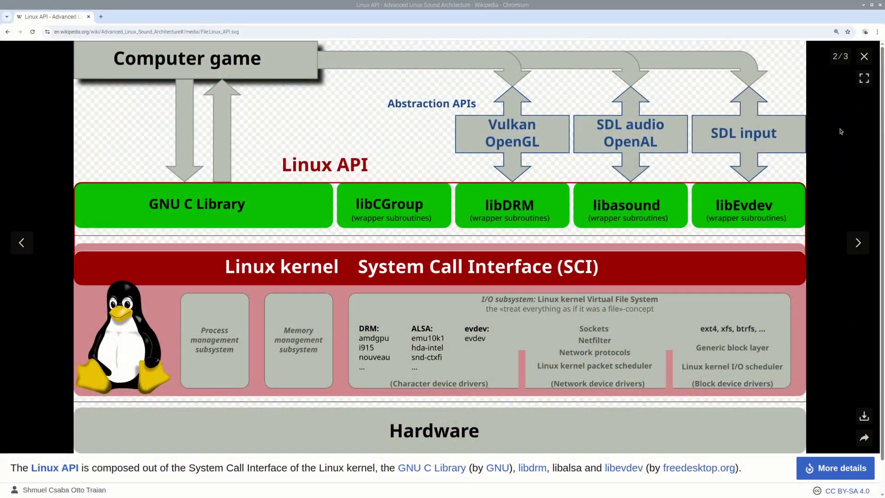
Step: Close the Linux API diagram, then the gaming latency diagram, returning to the ALSA article
{"action": "scroll", "coordinate": [784, 150], "scroll_direction": "down", "scroll_amount": 2}
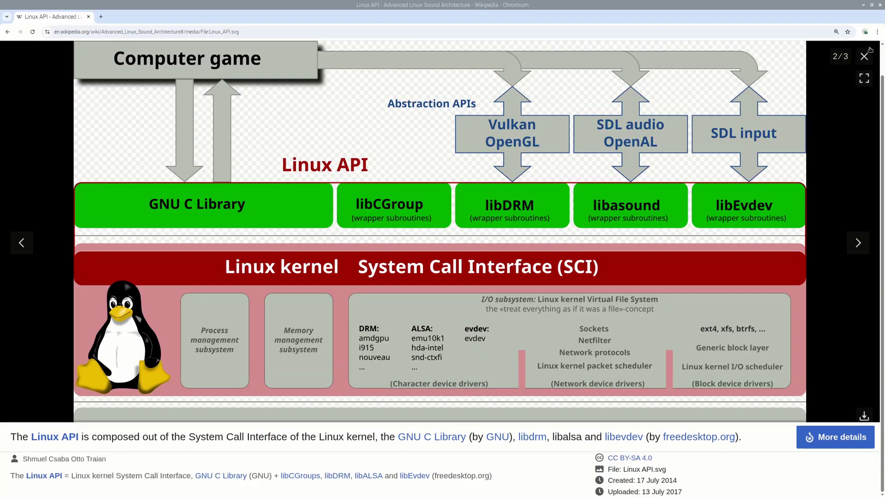
{"action": "left_click", "coordinate": [865, 56]}
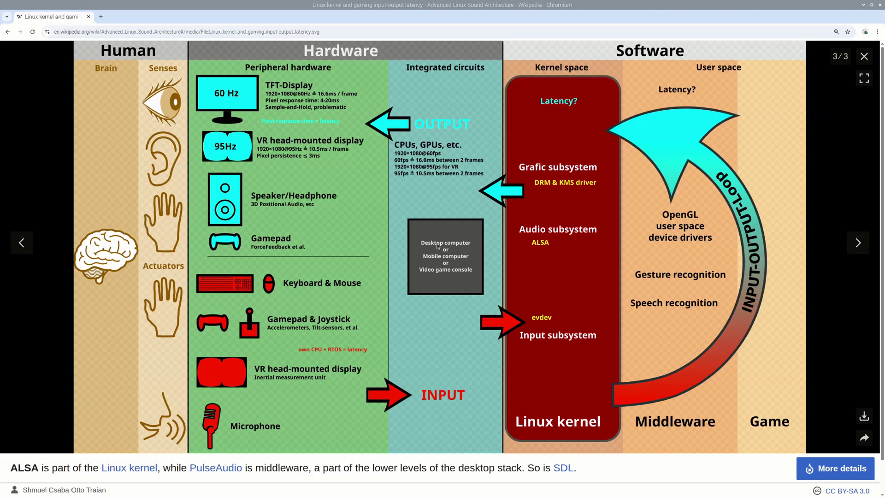
{"action": "scroll", "coordinate": [438, 246], "scroll_direction": "down", "scroll_amount": 1}
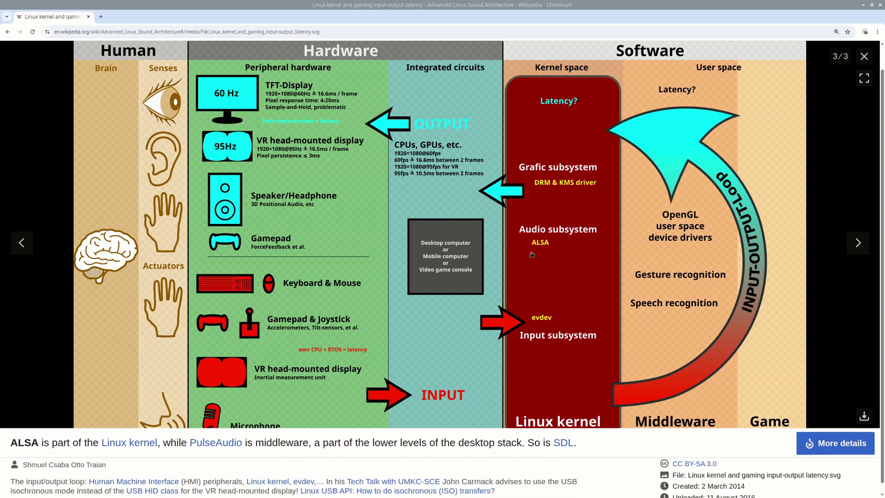
{"action": "left_click", "coordinate": [869, 59]}
{"action": "scroll", "coordinate": [531, 241], "scroll_direction": "down", "scroll_amount": 9}
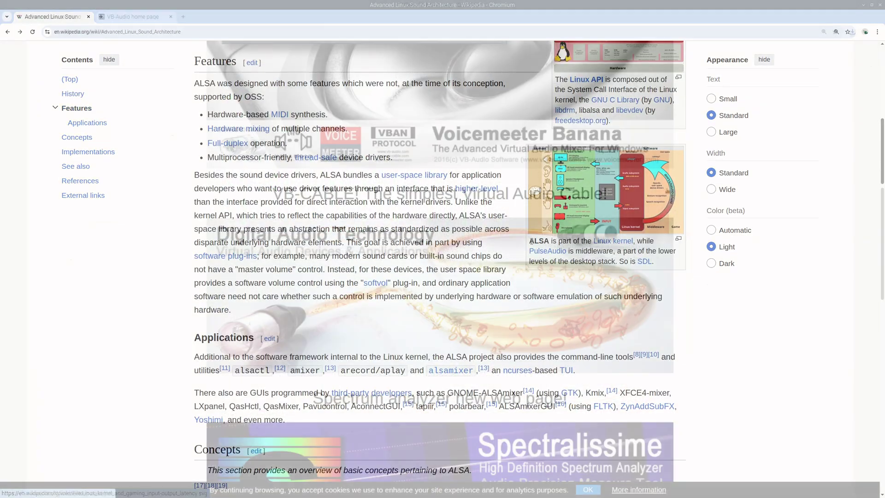
Step: Scroll the VB-CABLE page's cable packages down to the A+B/C+D section and back up
{"action": "scroll", "coordinate": [667, 191], "scroll_direction": "down", "scroll_amount": 8}
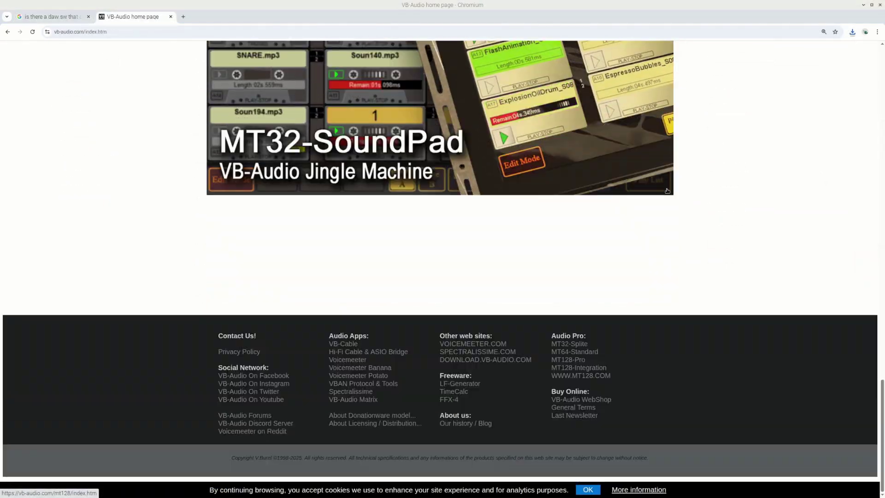
{"action": "scroll", "coordinate": [667, 191], "scroll_direction": "up", "scroll_amount": 20}
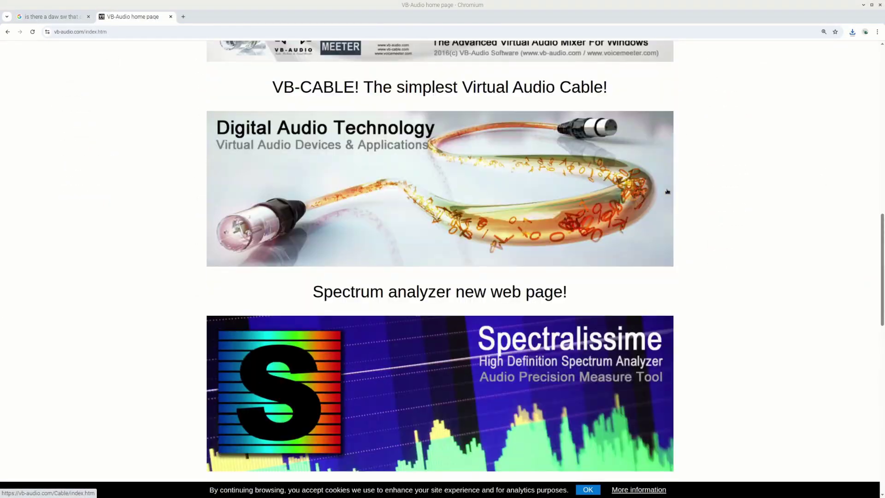
{"action": "scroll", "coordinate": [667, 190], "scroll_direction": "up", "scroll_amount": 10}
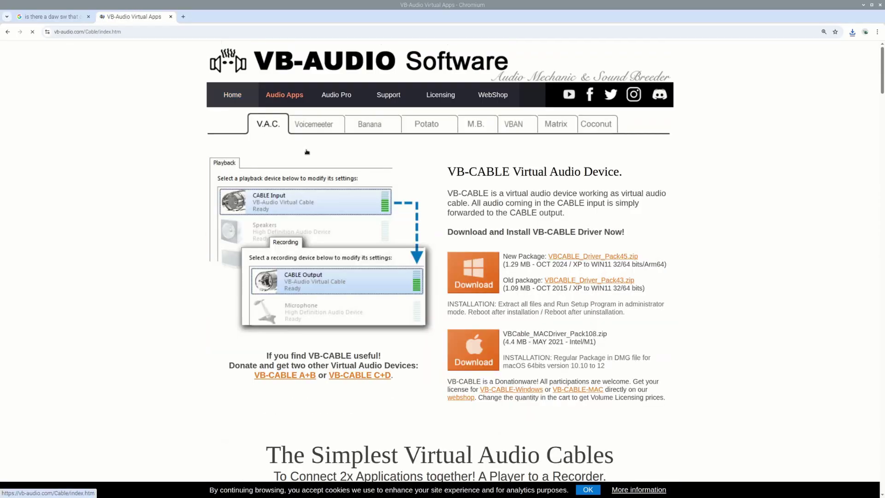
{"action": "scroll", "coordinate": [311, 167], "scroll_direction": "down", "scroll_amount": 7}
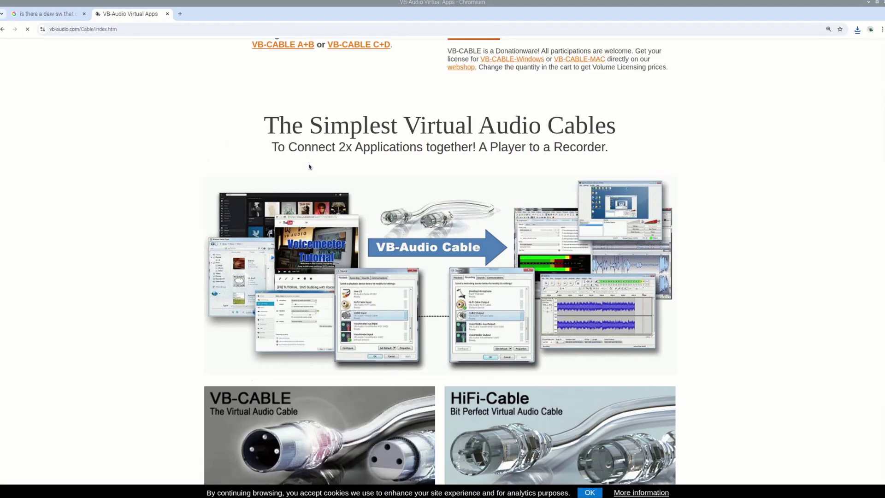
{"action": "scroll", "coordinate": [308, 166], "scroll_direction": "down", "scroll_amount": 6}
{"action": "scroll", "coordinate": [307, 166], "scroll_direction": "down", "scroll_amount": 4}
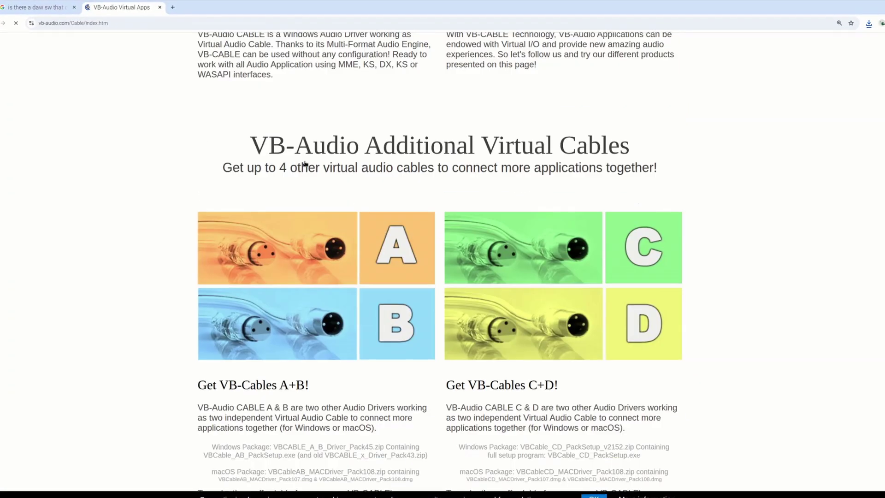
{"action": "scroll", "coordinate": [303, 162], "scroll_direction": "down", "scroll_amount": 3}
{"action": "scroll", "coordinate": [302, 161], "scroll_direction": "up", "scroll_amount": 3}
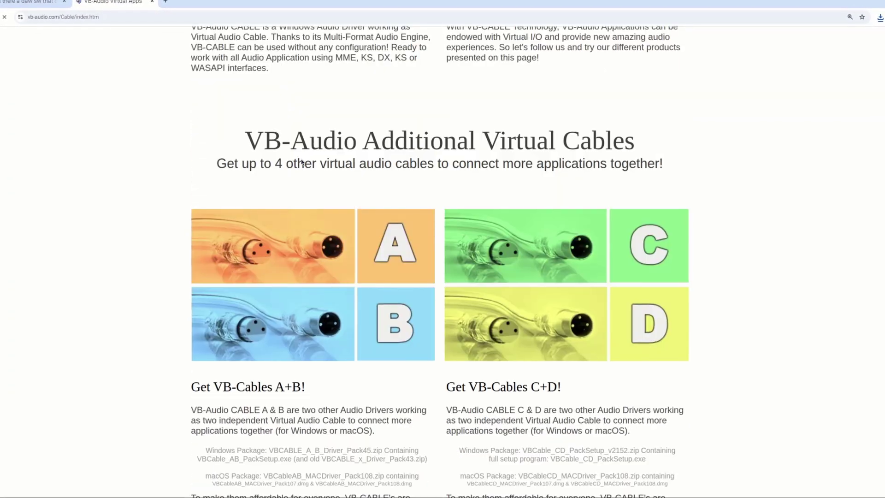
{"action": "scroll", "coordinate": [299, 159], "scroll_direction": "up", "scroll_amount": 15}
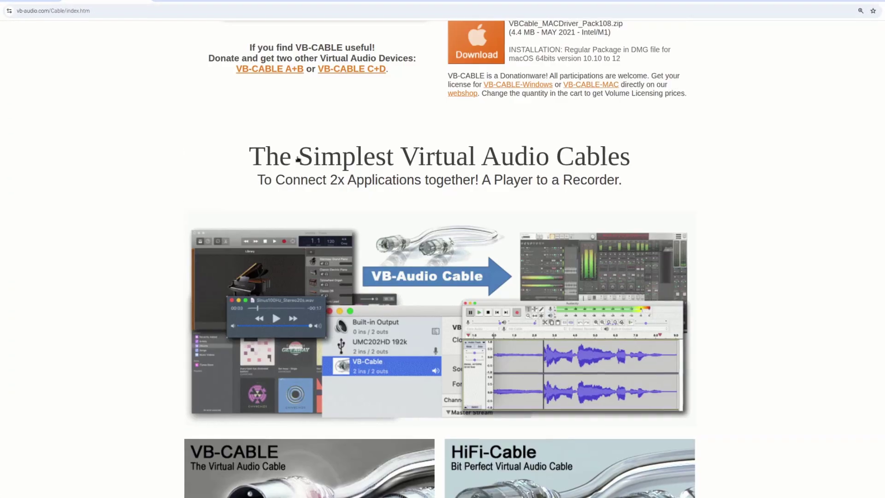
{"action": "scroll", "coordinate": [297, 158], "scroll_direction": "up", "scroll_amount": 2}
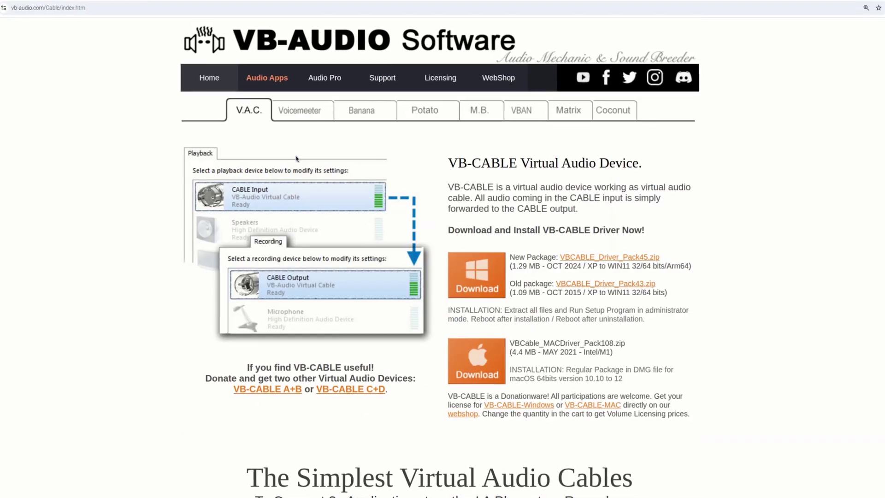
Step: Open the Voicemeeter product page and scroll through it
{"action": "left_click", "coordinate": [297, 118]}
{"action": "scroll", "coordinate": [334, 172], "scroll_direction": "down", "scroll_amount": 8}
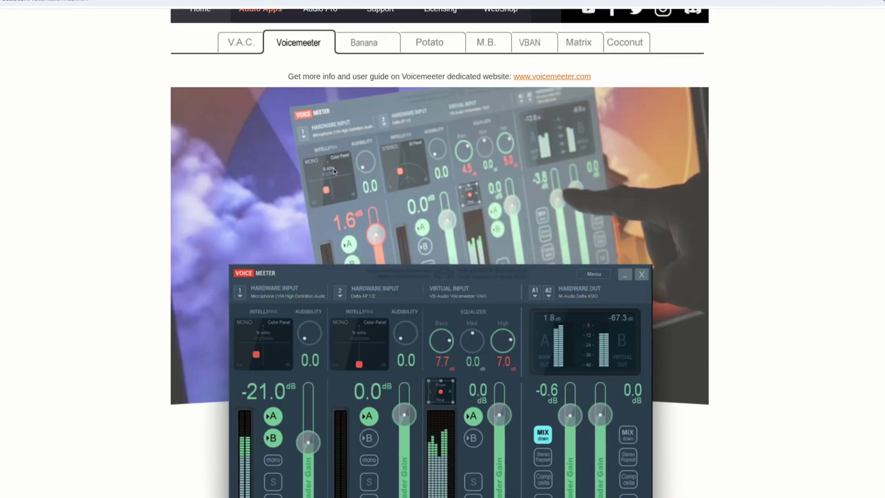
{"action": "scroll", "coordinate": [333, 170], "scroll_direction": "down", "scroll_amount": 8}
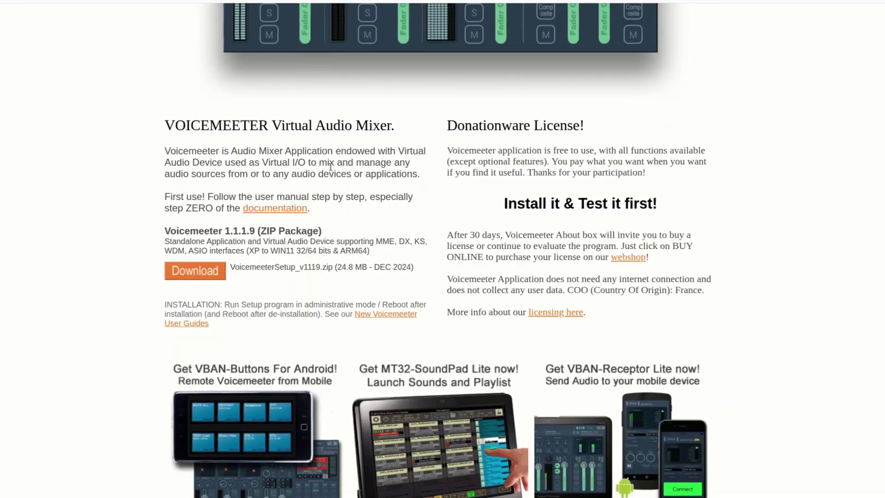
{"action": "scroll", "coordinate": [328, 167], "scroll_direction": "up", "scroll_amount": 6}
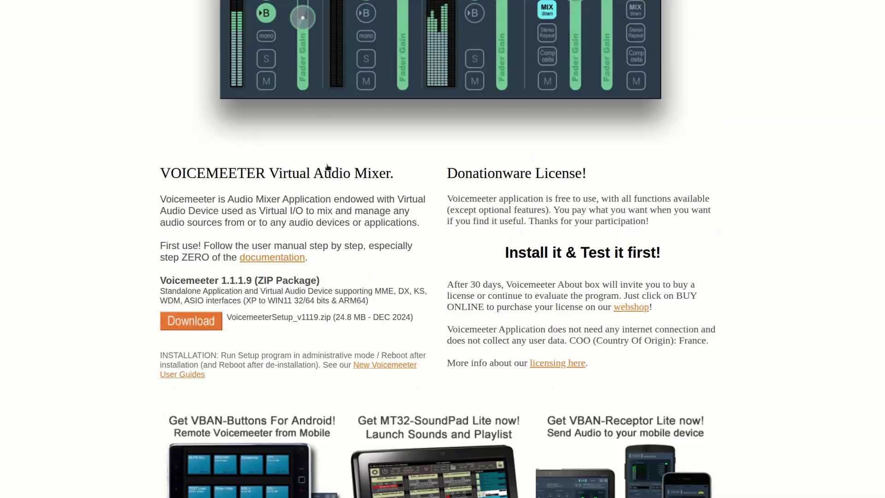
{"action": "scroll", "coordinate": [328, 165], "scroll_direction": "up", "scroll_amount": 2}
{"action": "scroll", "coordinate": [329, 168], "scroll_direction": "up", "scroll_amount": 6}
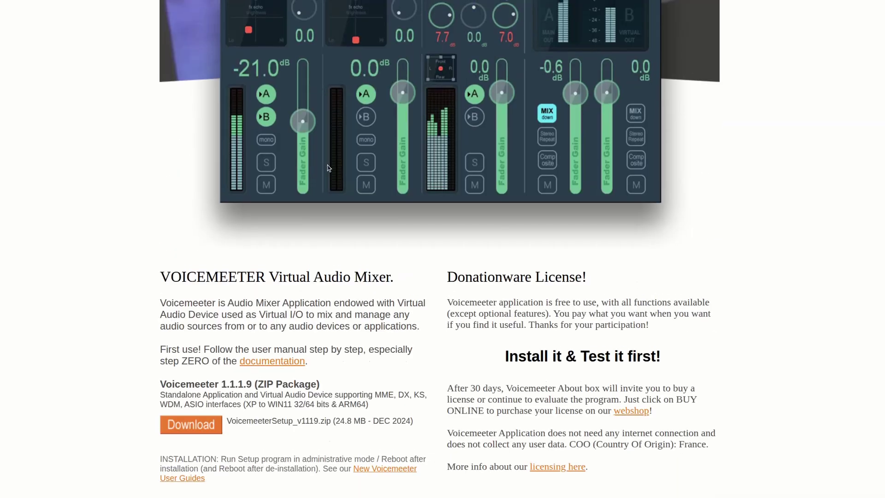
{"action": "scroll", "coordinate": [329, 167], "scroll_direction": "up", "scroll_amount": 2}
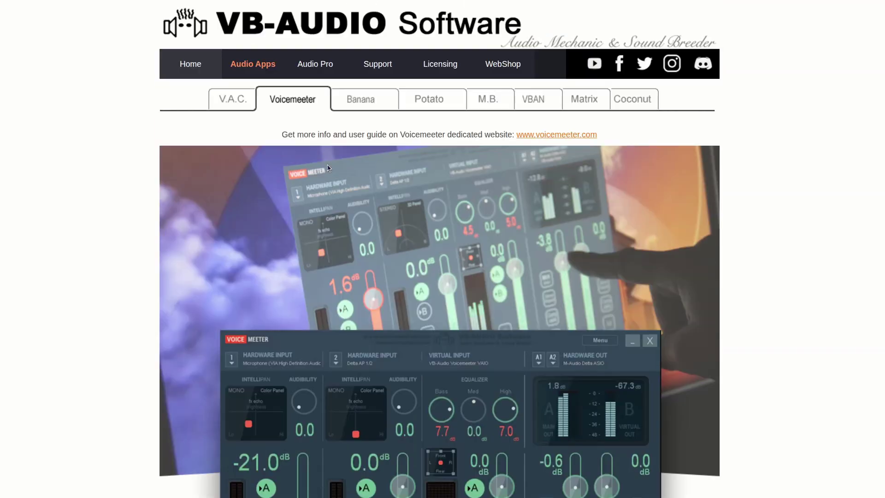
Step: Look over the Voicemeeter Banana product page
{"action": "left_click", "coordinate": [369, 100]}
{"action": "scroll", "coordinate": [368, 123], "scroll_direction": "down", "scroll_amount": 15}
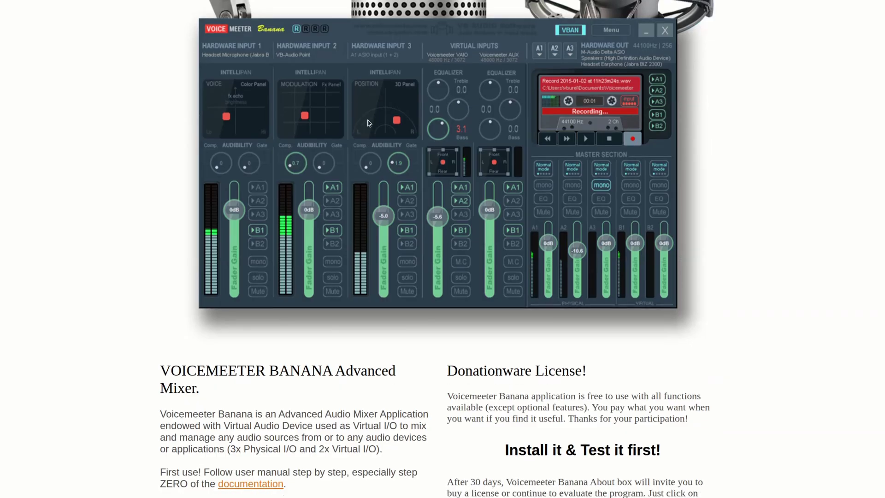
{"action": "scroll", "coordinate": [369, 123], "scroll_direction": "down", "scroll_amount": 3}
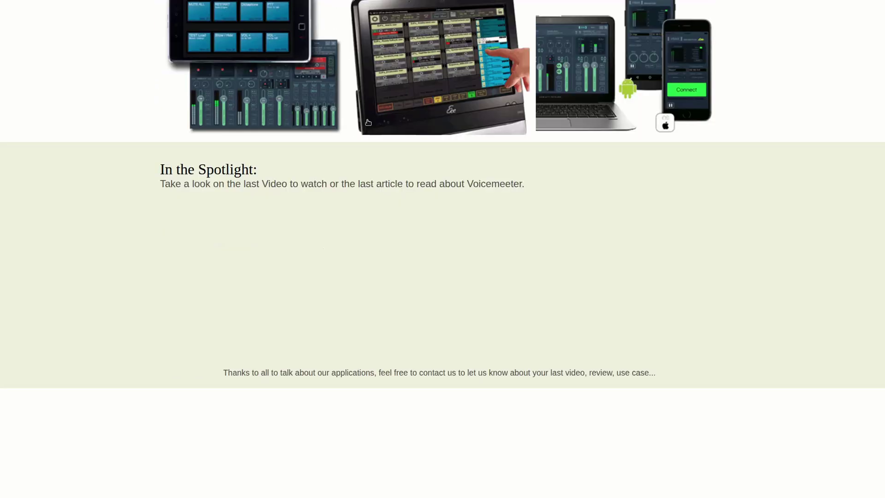
{"action": "scroll", "coordinate": [369, 123], "scroll_direction": "up", "scroll_amount": 17}
{"action": "scroll", "coordinate": [369, 121], "scroll_direction": "up", "scroll_amount": 2}
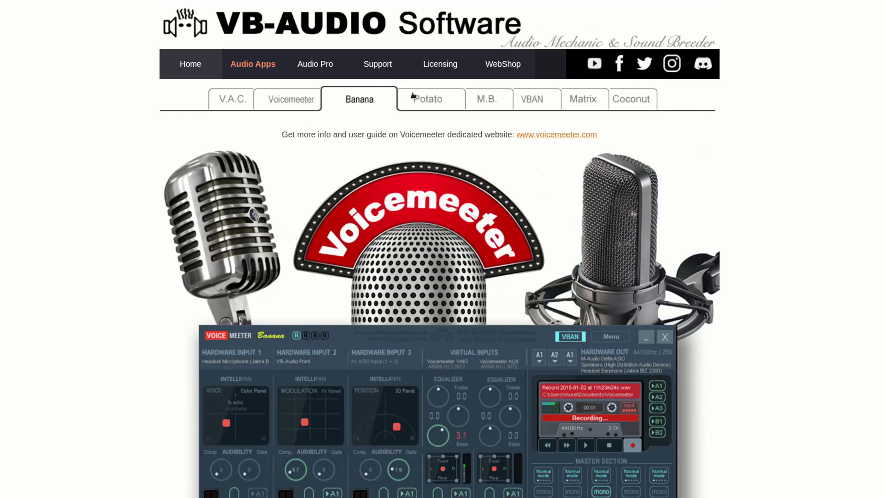
Step: Switch to the Voicemeeter Potato page and scroll down to its specifications
{"action": "left_click", "coordinate": [424, 103]}
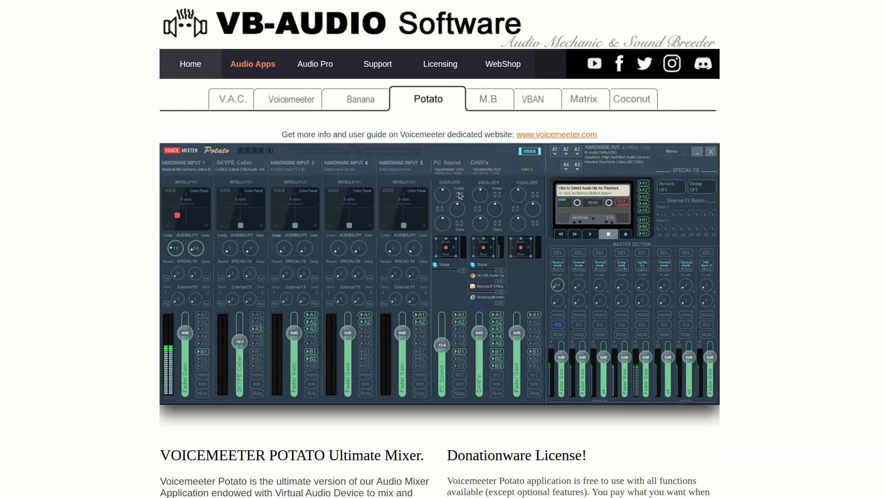
{"action": "scroll", "coordinate": [456, 185], "scroll_direction": "down", "scroll_amount": 19}
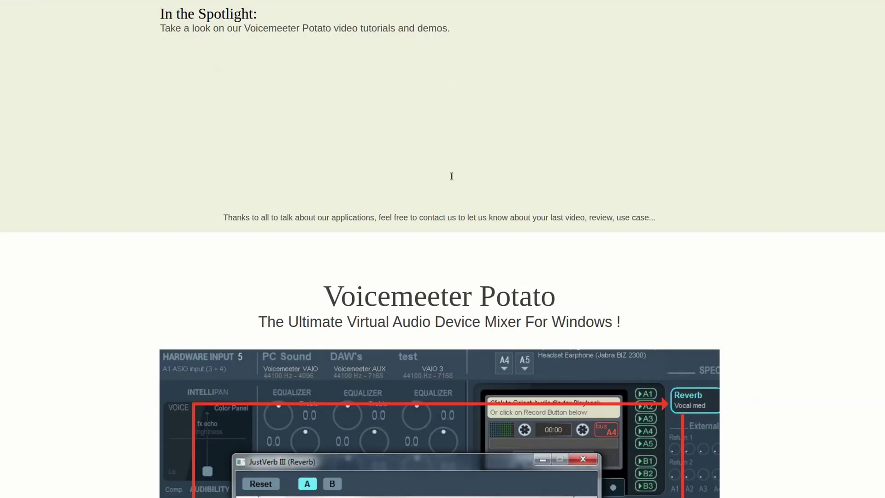
{"action": "scroll", "coordinate": [449, 138], "scroll_direction": "down", "scroll_amount": 8}
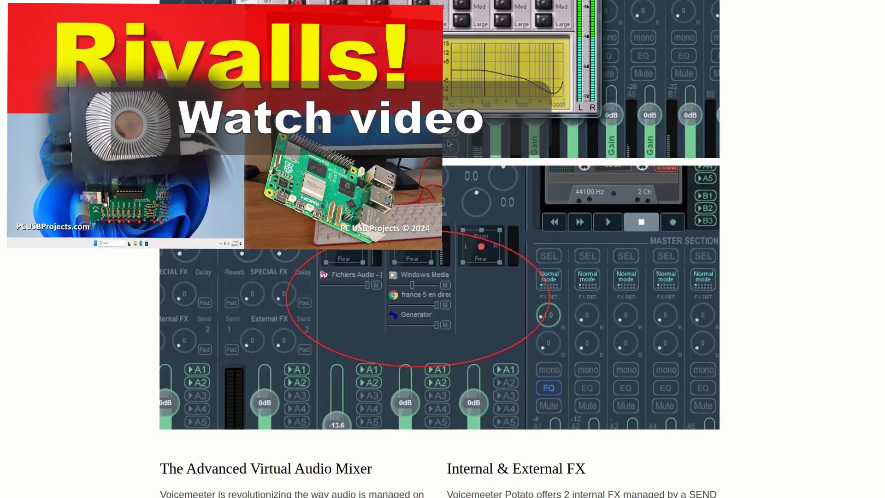
{"action": "scroll", "coordinate": [449, 143], "scroll_direction": "down", "scroll_amount": 10}
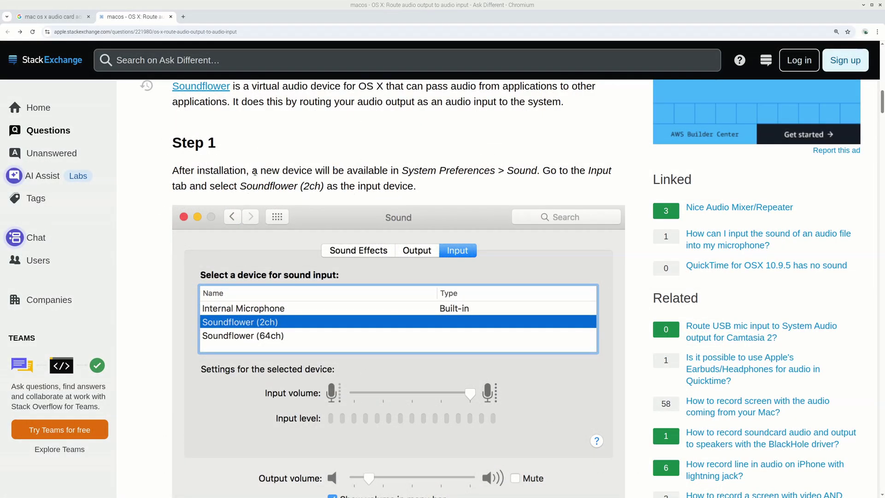
Step: Read down the Ask Different Soundflower answer to its Troubleshooting section
{"action": "scroll", "coordinate": [336, 217], "scroll_direction": "down", "scroll_amount": 6}
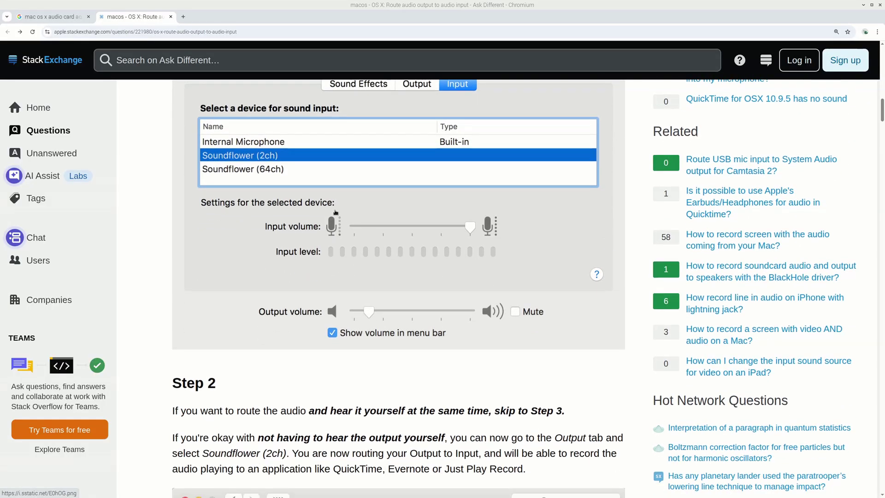
{"action": "scroll", "coordinate": [335, 212], "scroll_direction": "down", "scroll_amount": 4}
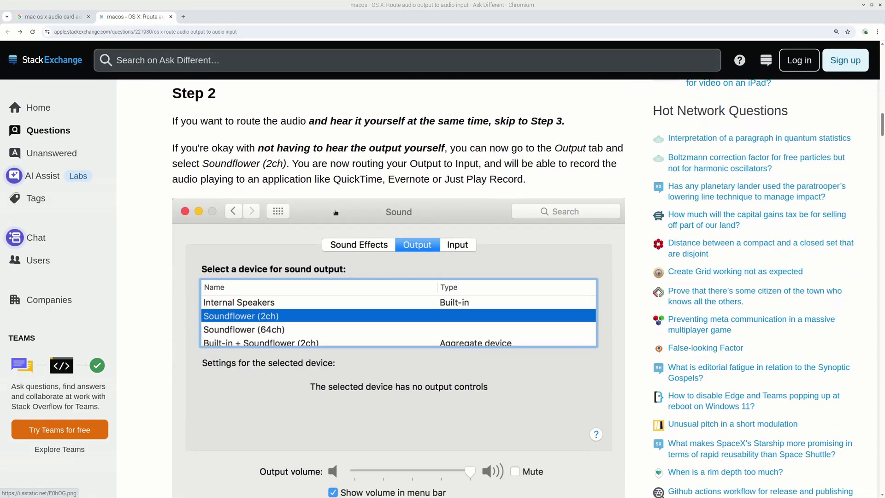
{"action": "scroll", "coordinate": [335, 212], "scroll_direction": "down", "scroll_amount": 5}
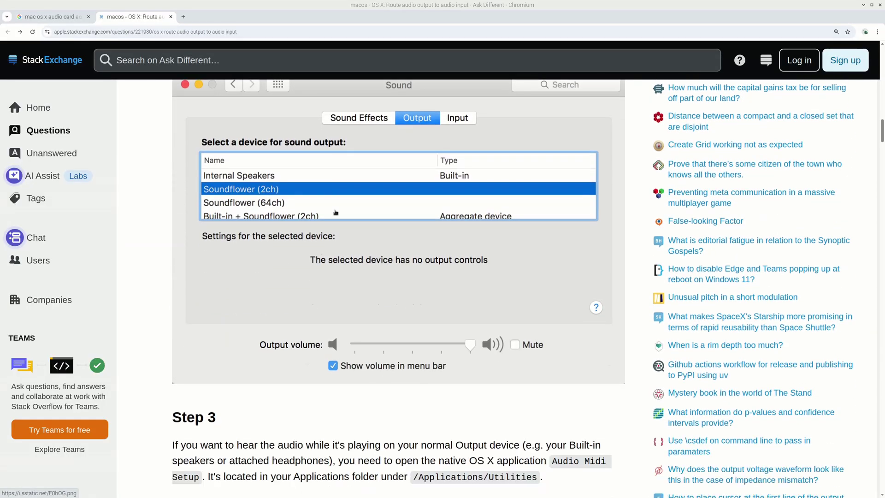
{"action": "scroll", "coordinate": [335, 213], "scroll_direction": "down", "scroll_amount": 6}
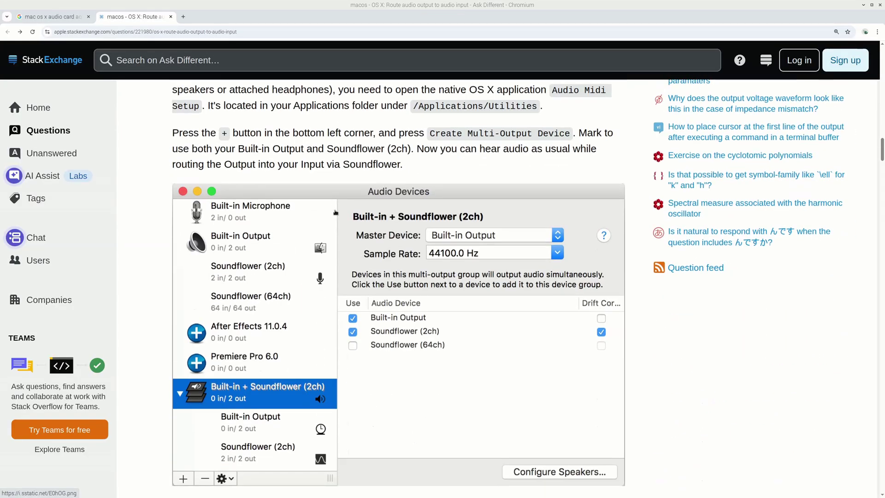
{"action": "scroll", "coordinate": [335, 213], "scroll_direction": "down", "scroll_amount": 7}
Step: Launch Google Chrome from the Windows Start menu
{"action": "key", "text": "super"}
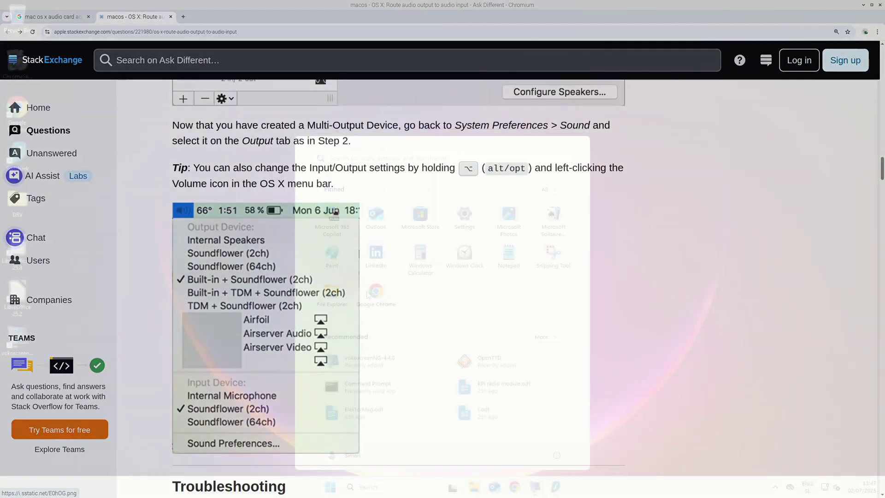
{"action": "scroll", "coordinate": [392, 294], "scroll_direction": "down", "scroll_amount": 4}
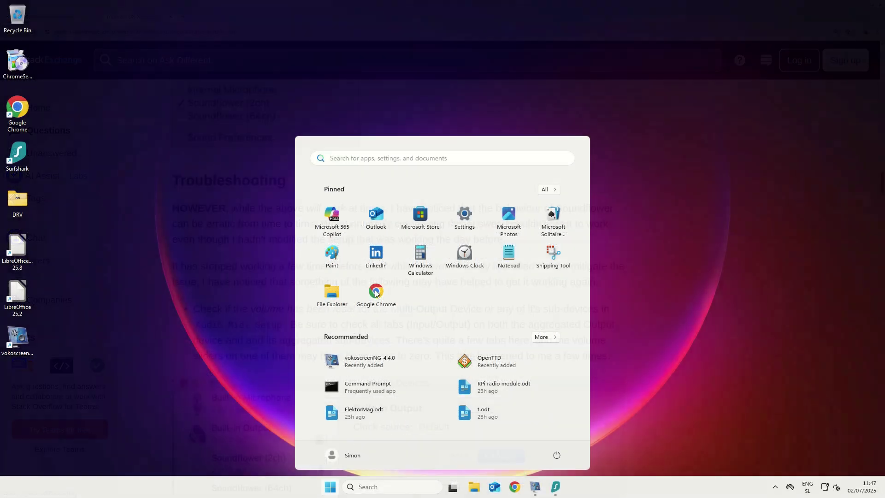
{"action": "left_click", "coordinate": [376, 293]}
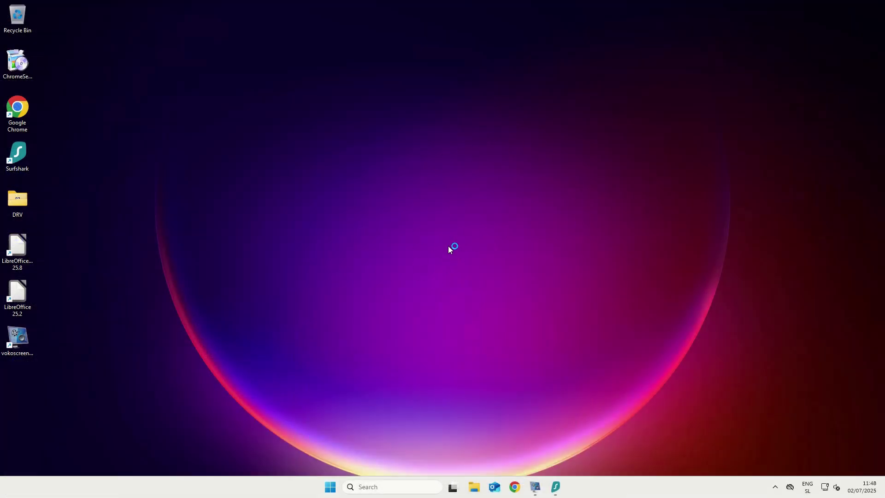
Step: Open the Windows Start menu, then dismiss it to return to Chrome
{"action": "left_click", "coordinate": [330, 488]}
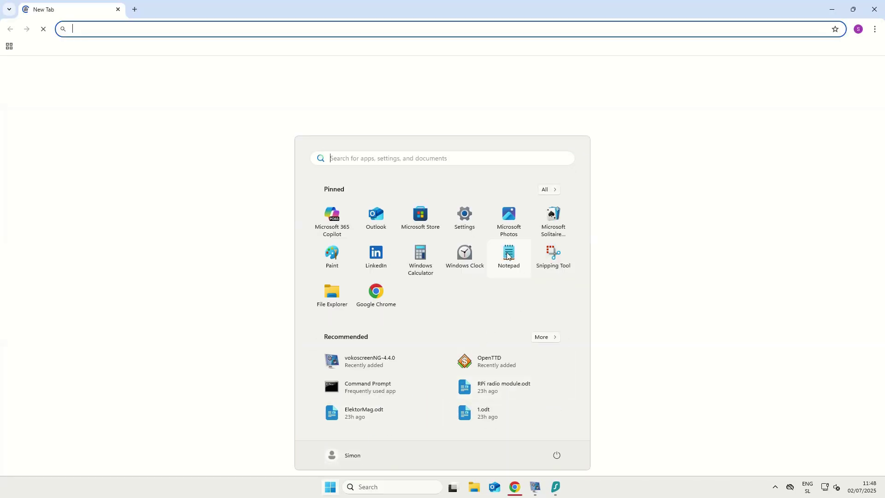
{"action": "left_click", "coordinate": [508, 256]}
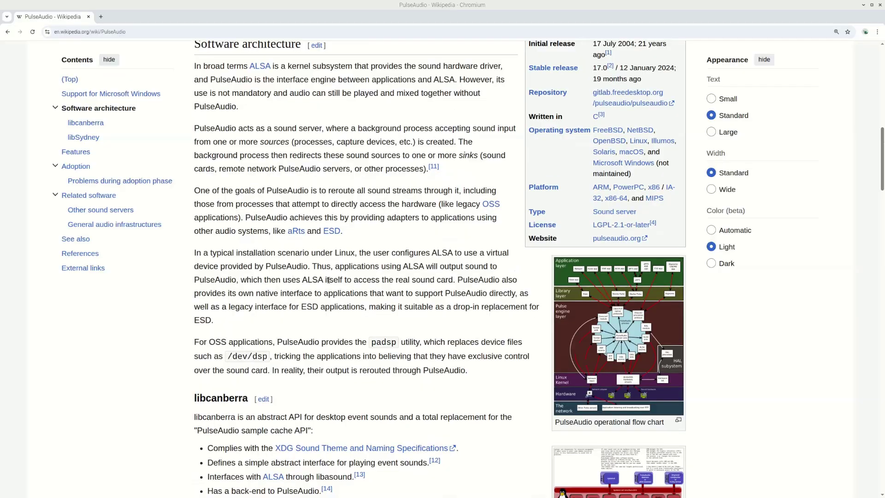
Step: Scroll the PulseAudio article from Software architecture down to libcanberra, libSydney and Features
{"action": "scroll", "coordinate": [328, 280], "scroll_direction": "down", "scroll_amount": 3}
{"action": "scroll", "coordinate": [329, 282], "scroll_direction": "down", "scroll_amount": 3}
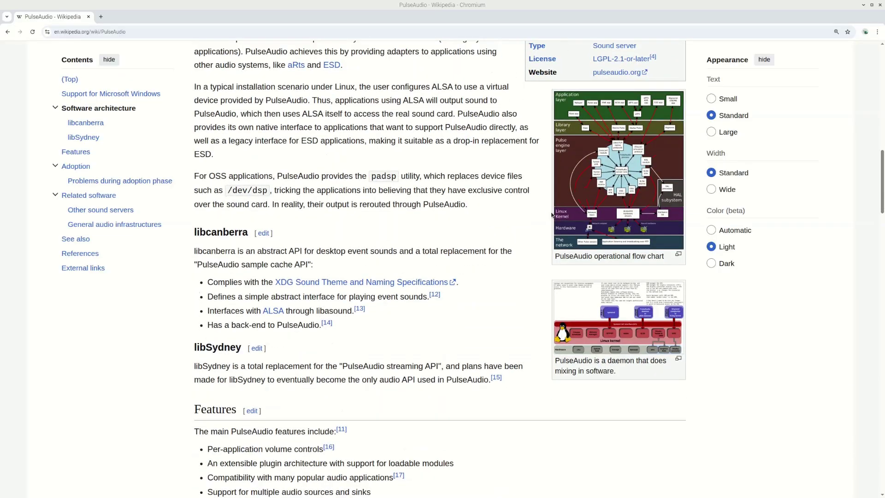